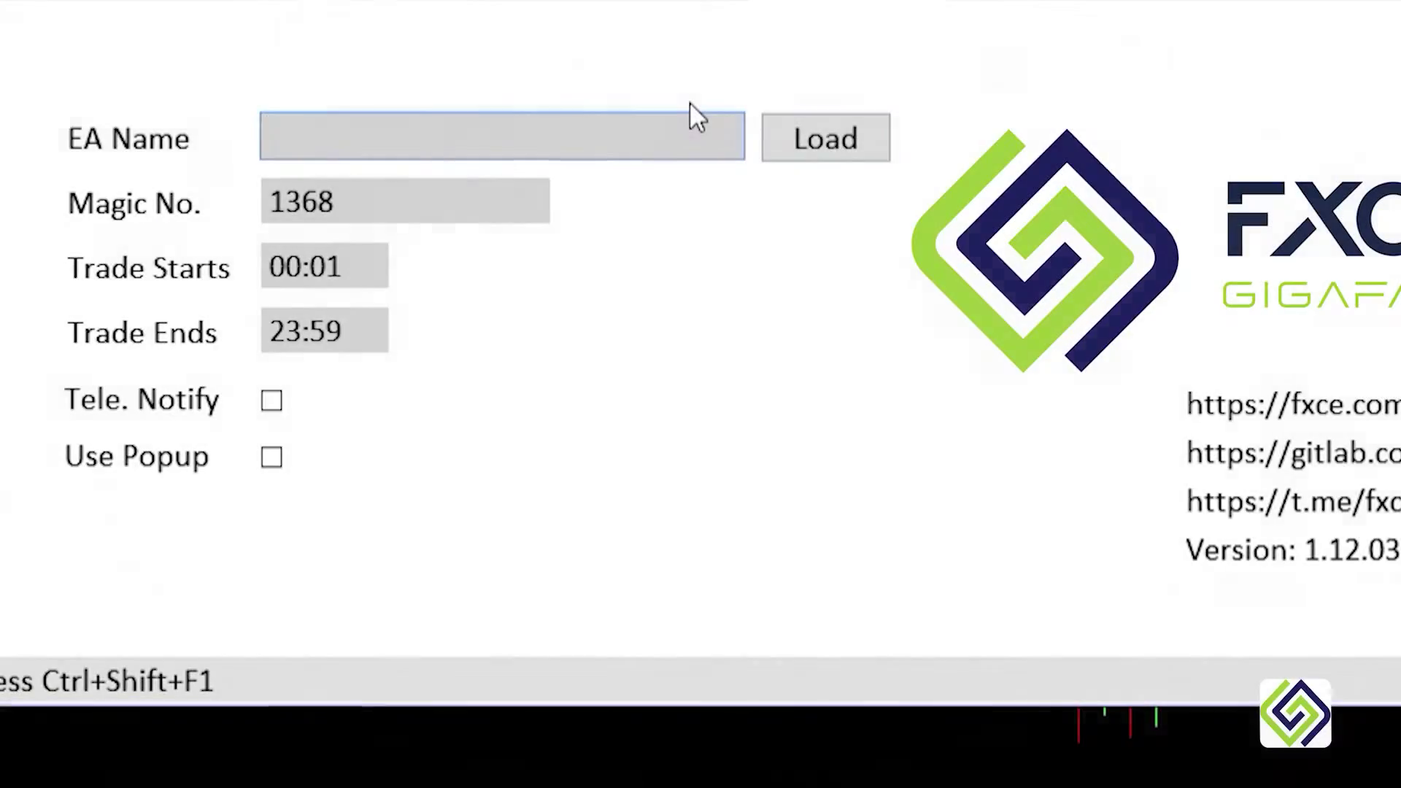
# Step: Enter EARLY BIRD as the EA name, fixing the typos along the way
pyautogui.write('EARLY B')
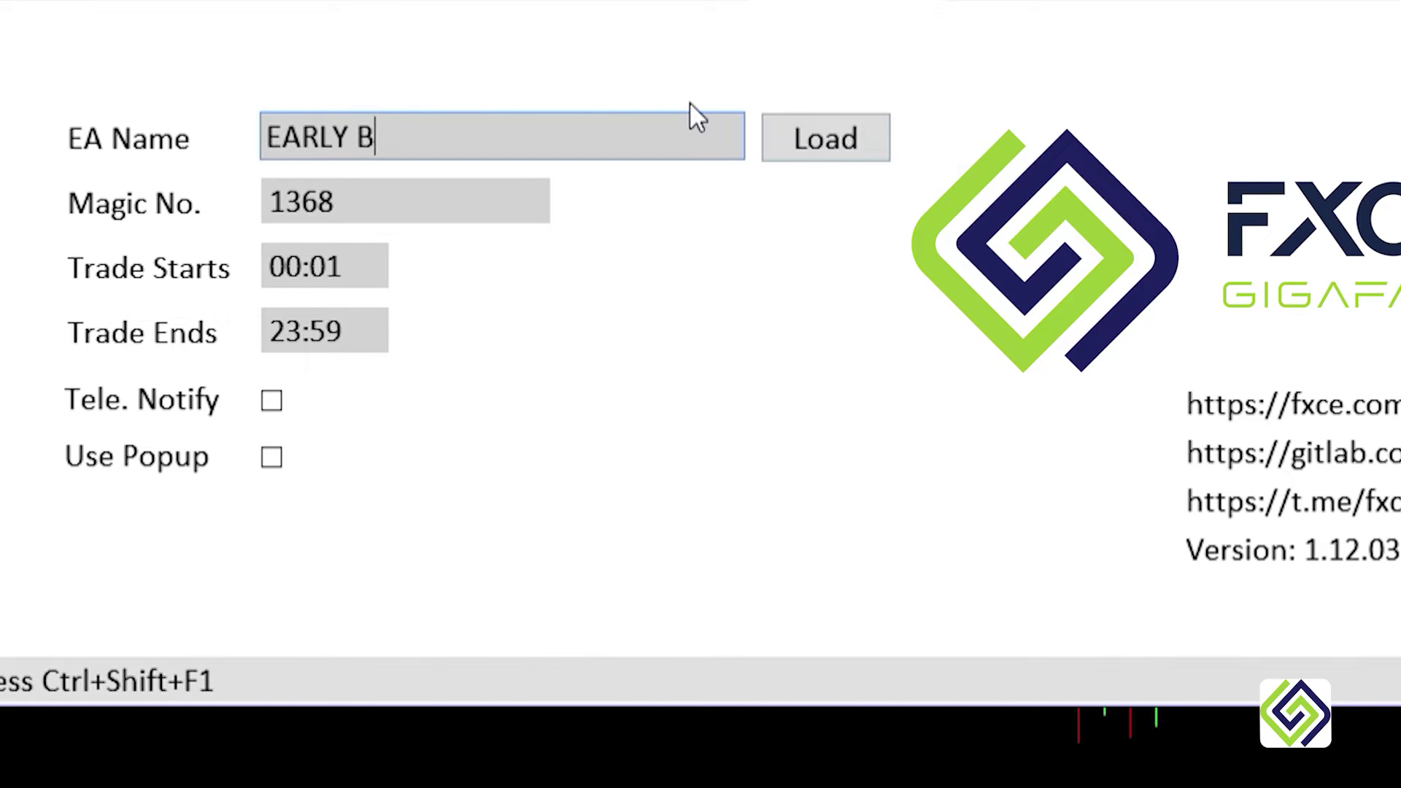
pyautogui.press('BackSpace')
pyautogui.write('BIRD')
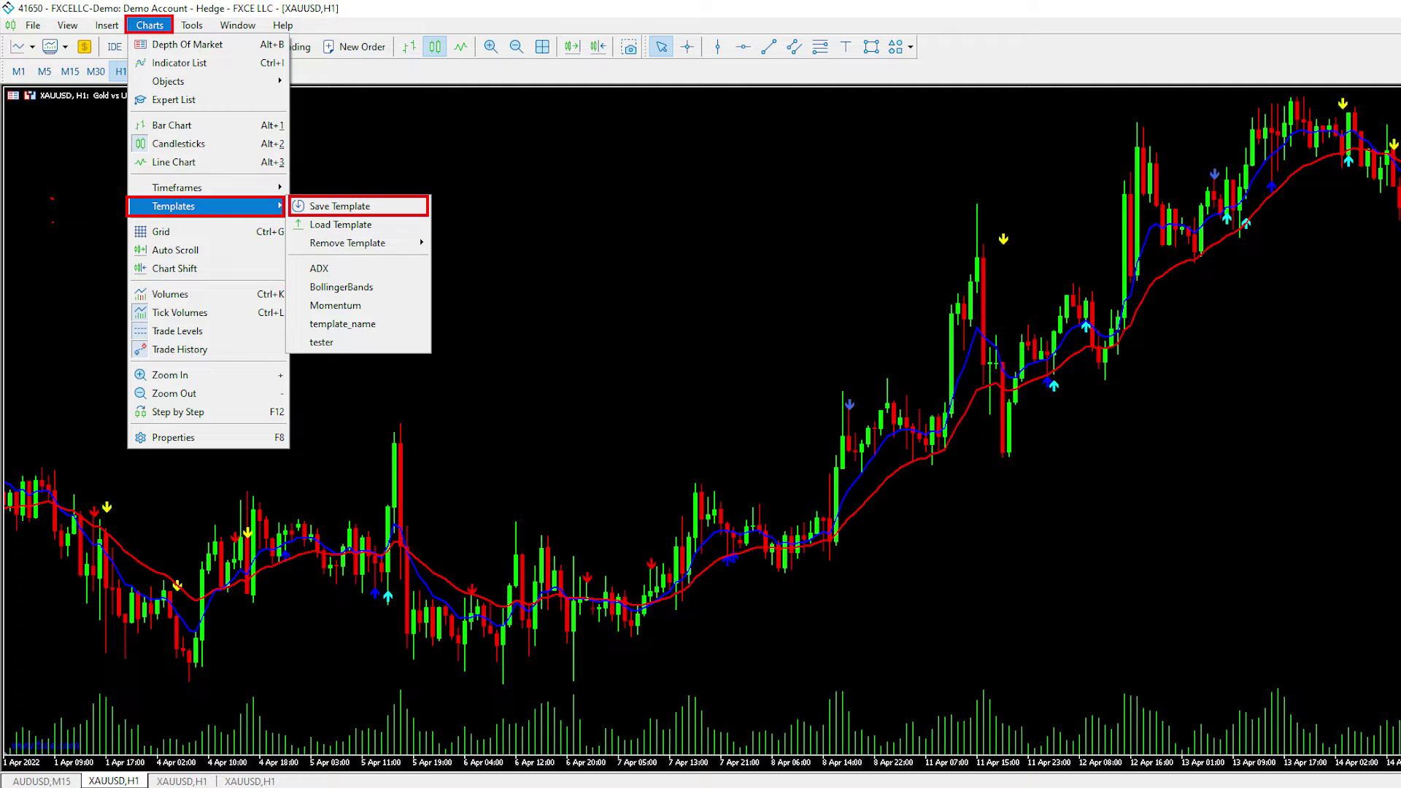
# Step: Save the chart template, then set Trade Starts to 10:00 and begin Trade Ends at 18
pyautogui.press('Return')
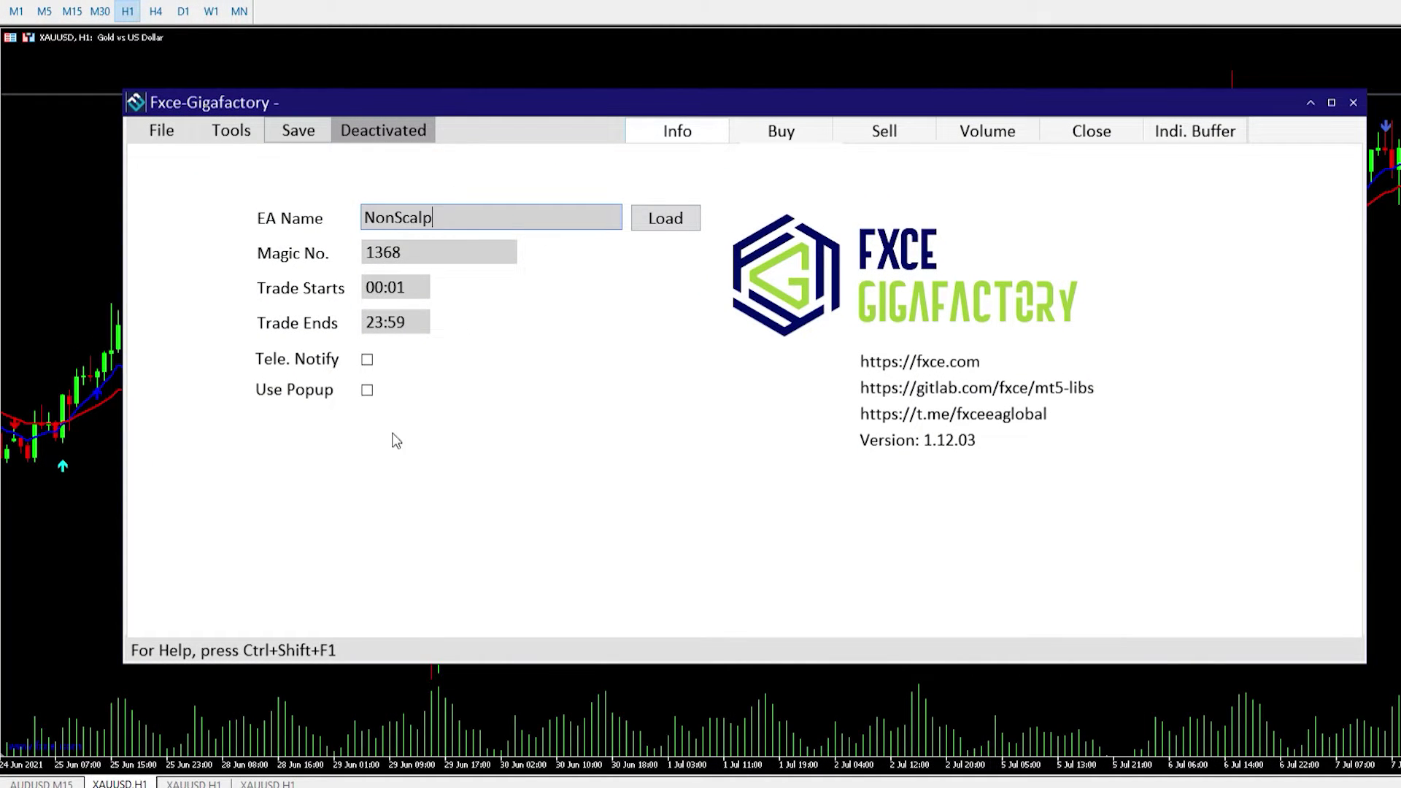
pyautogui.click(378, 274)
pyautogui.write('10:00')
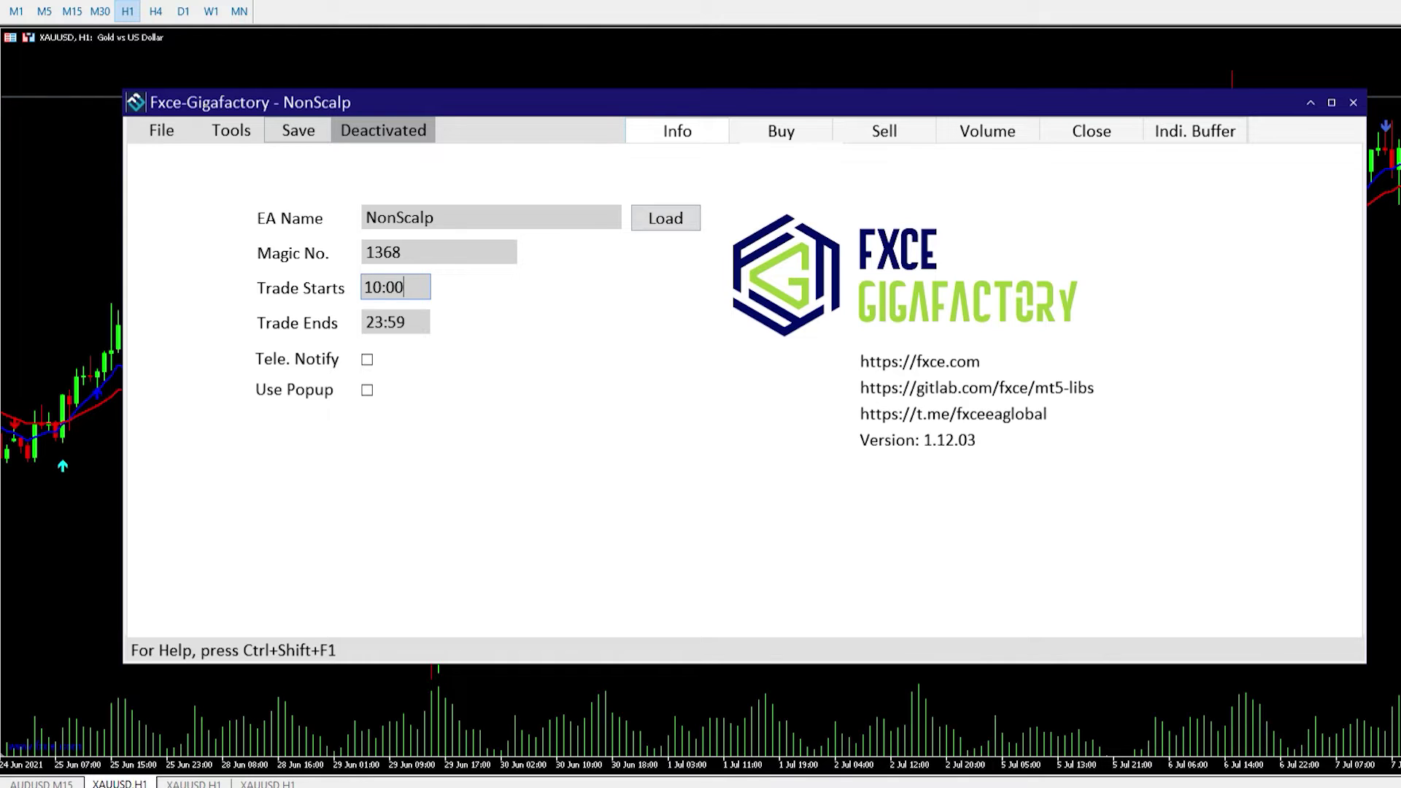
pyautogui.click(381, 313)
pyautogui.write('18:59')
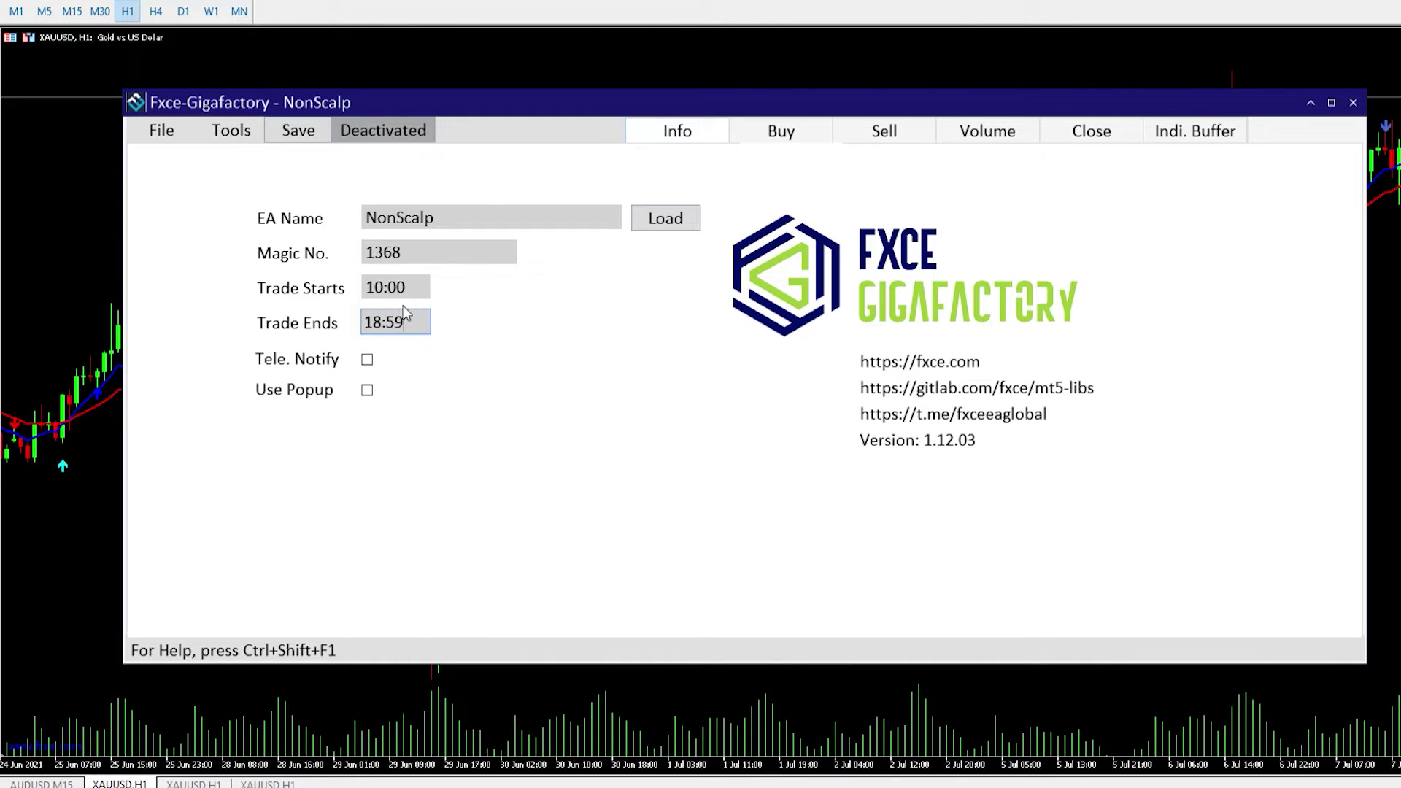
pyautogui.press('BackSpace')
pyautogui.press('BackSpace')
# Step: Finish Trade Ends at 18:00; add buy conditions InsidePinbarV1.1, RisingThreeV1.1, MA(8)>MA(21), Low≤MA(8)
pyautogui.write('00')
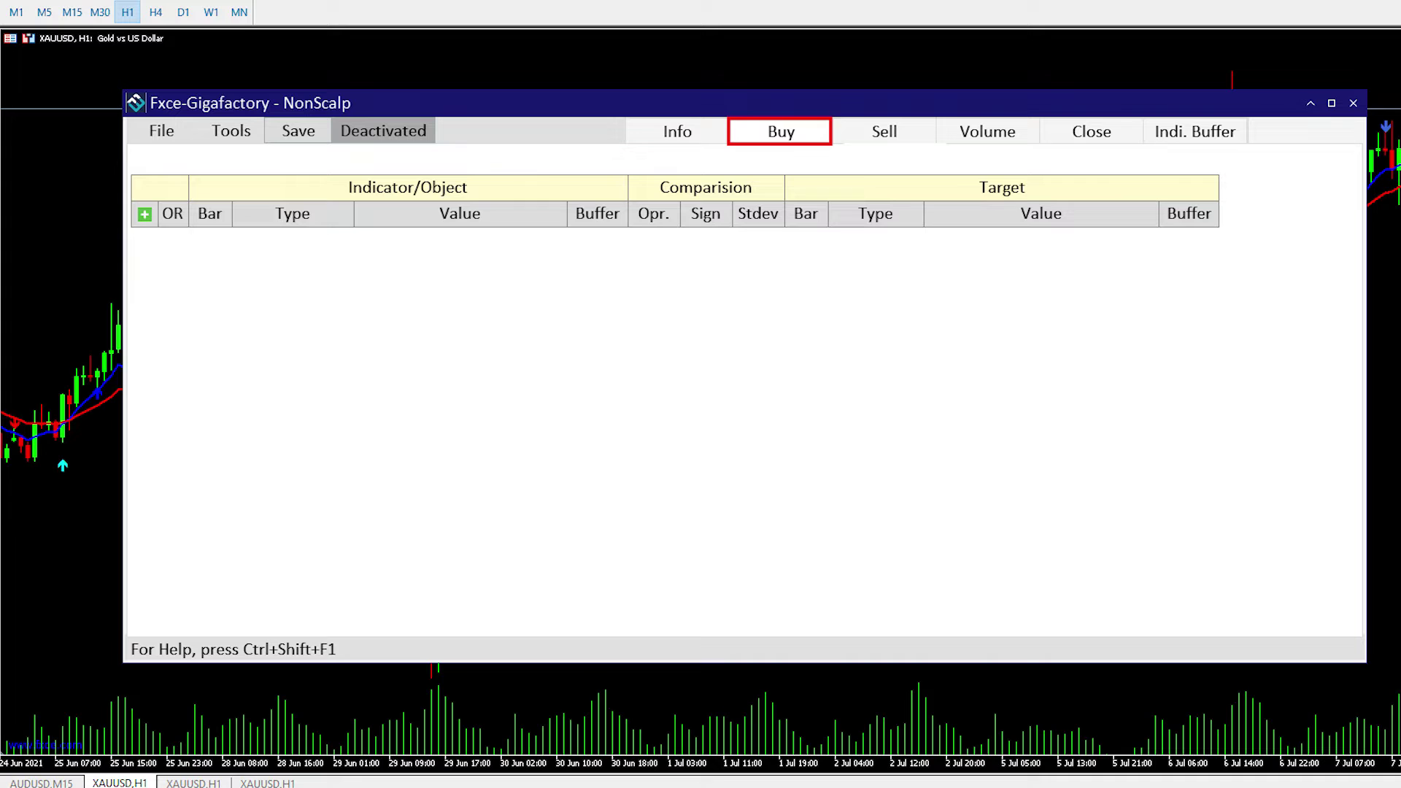
pyautogui.click(143, 214)
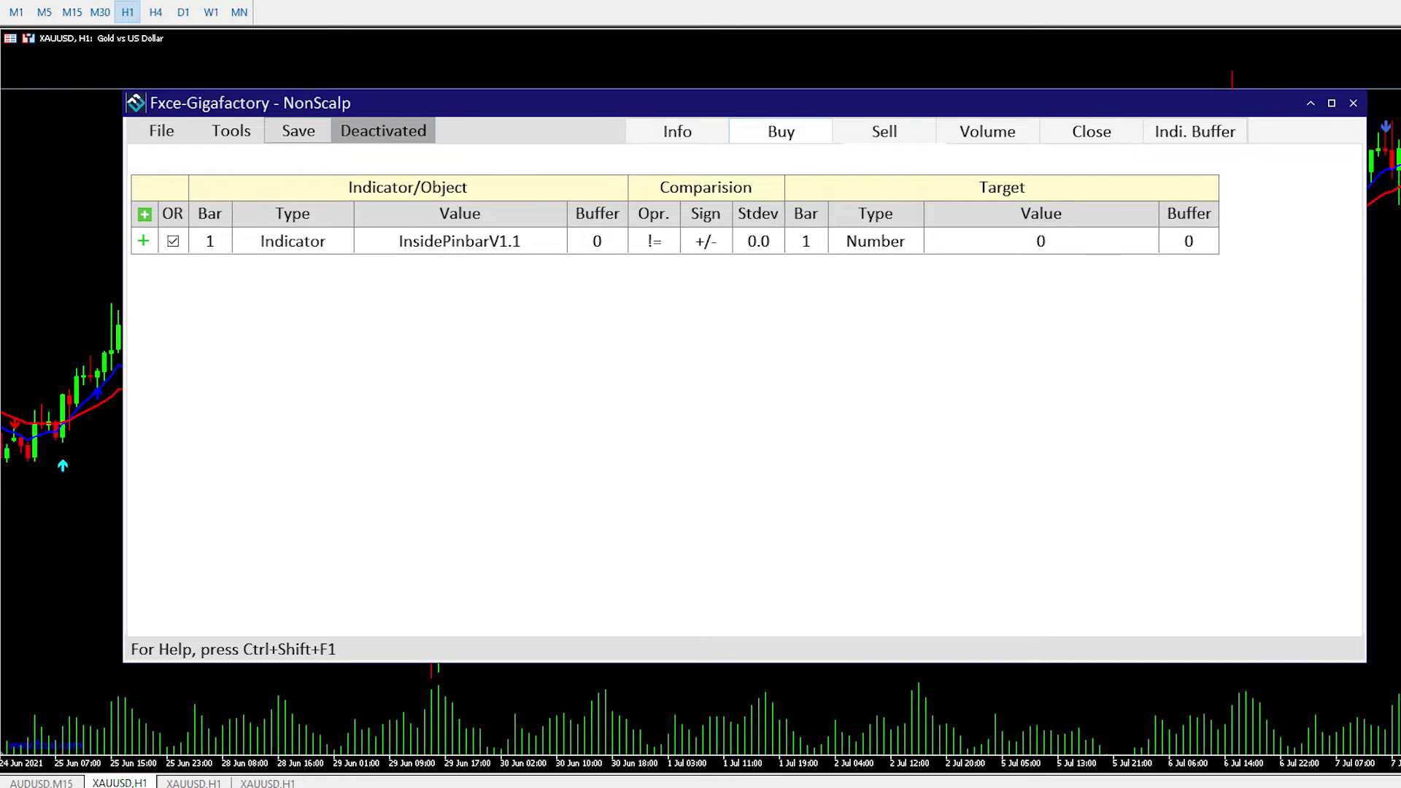
pyautogui.click(144, 213)
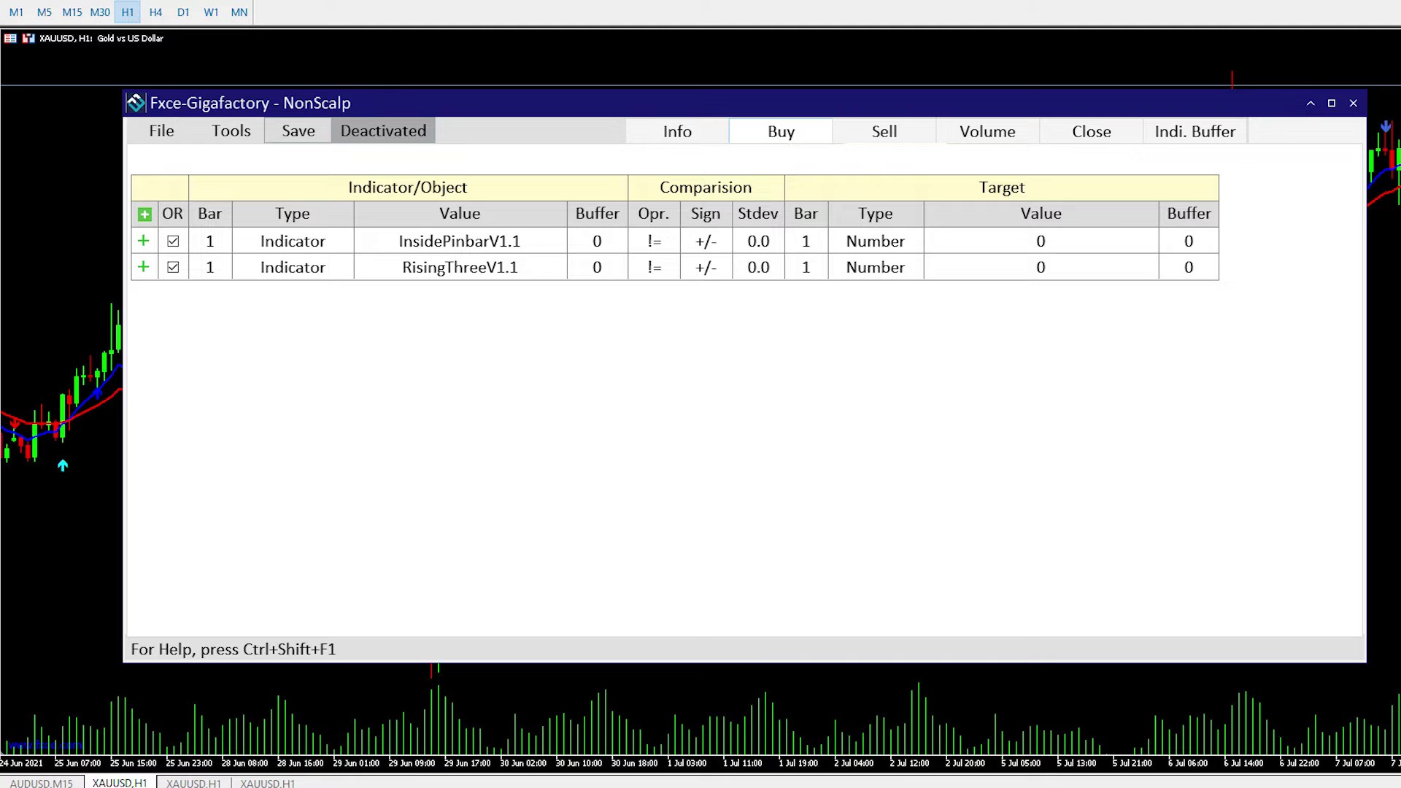
pyautogui.click(144, 214)
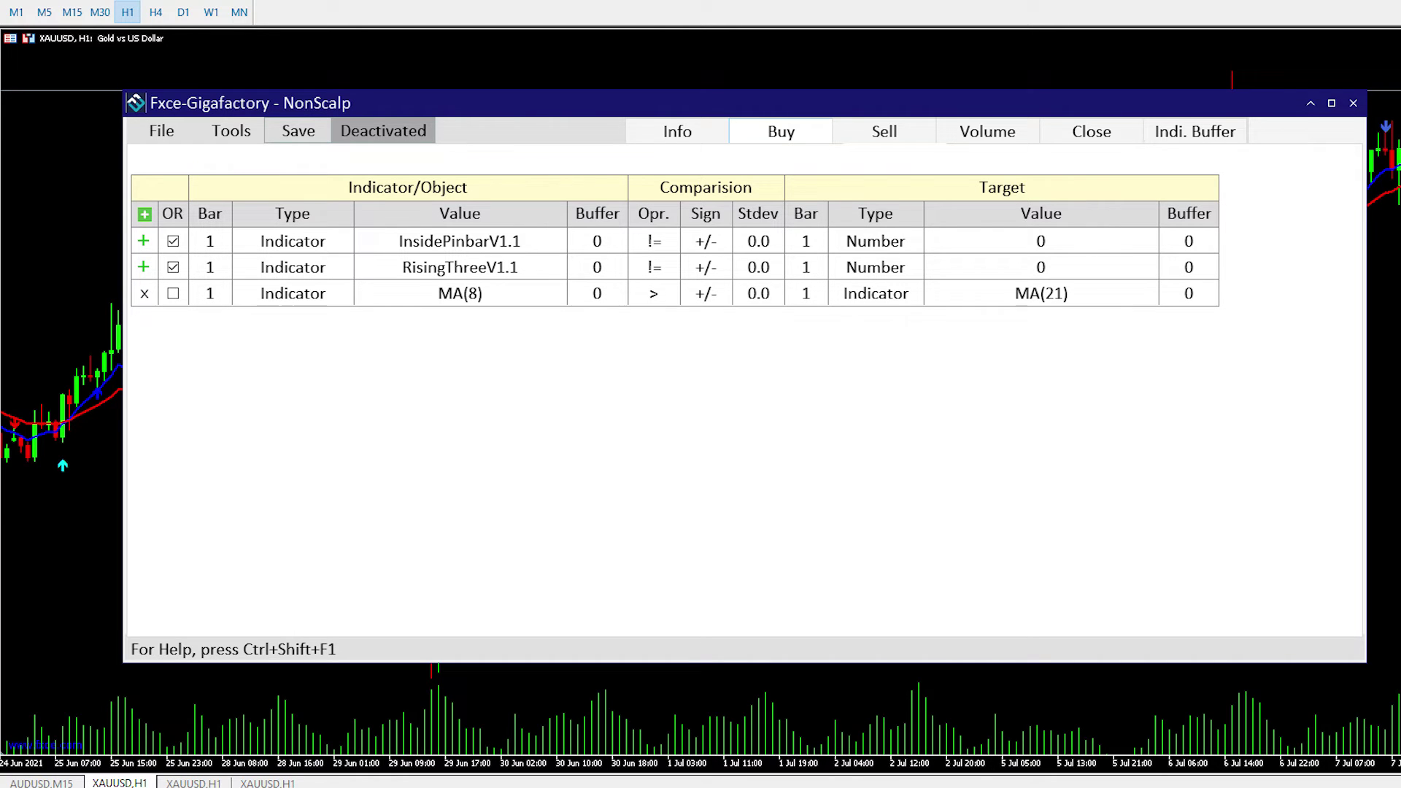
pyautogui.click(144, 214)
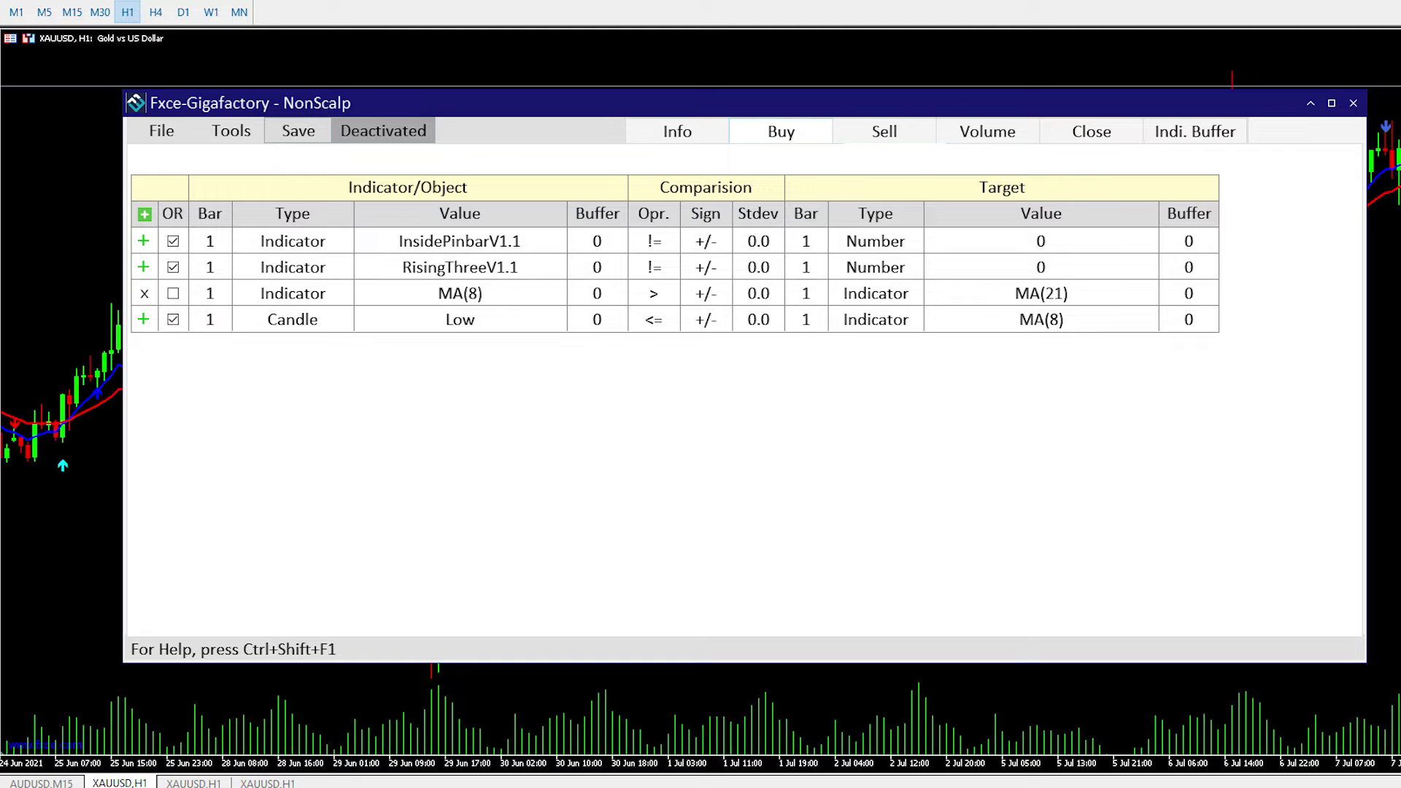
# Step: Add buy conditions Close>MA(8), Low≤MA(21), Close>MA(21), Length≤350 and Daily P&L(%)≥-1
pyautogui.click(144, 319)
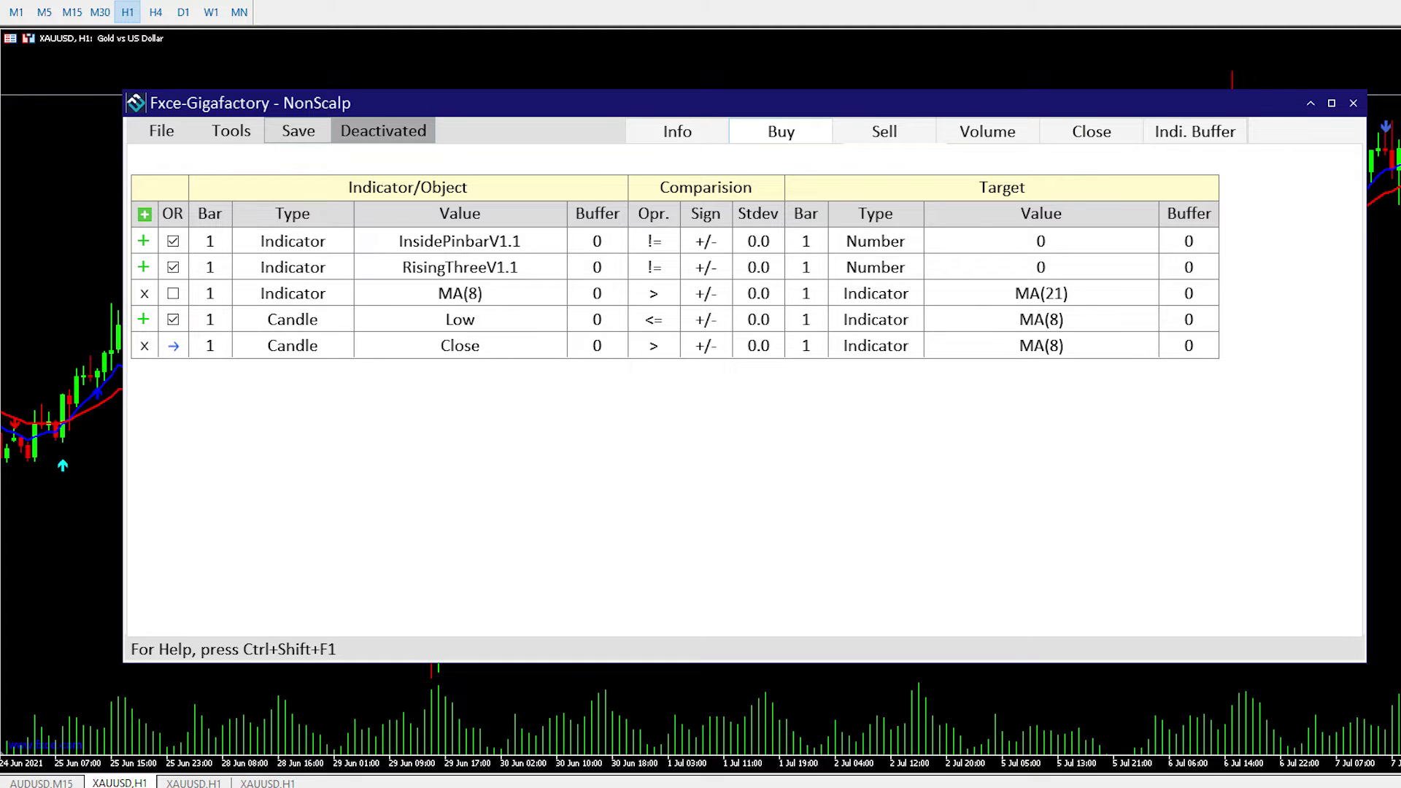
pyautogui.click(144, 214)
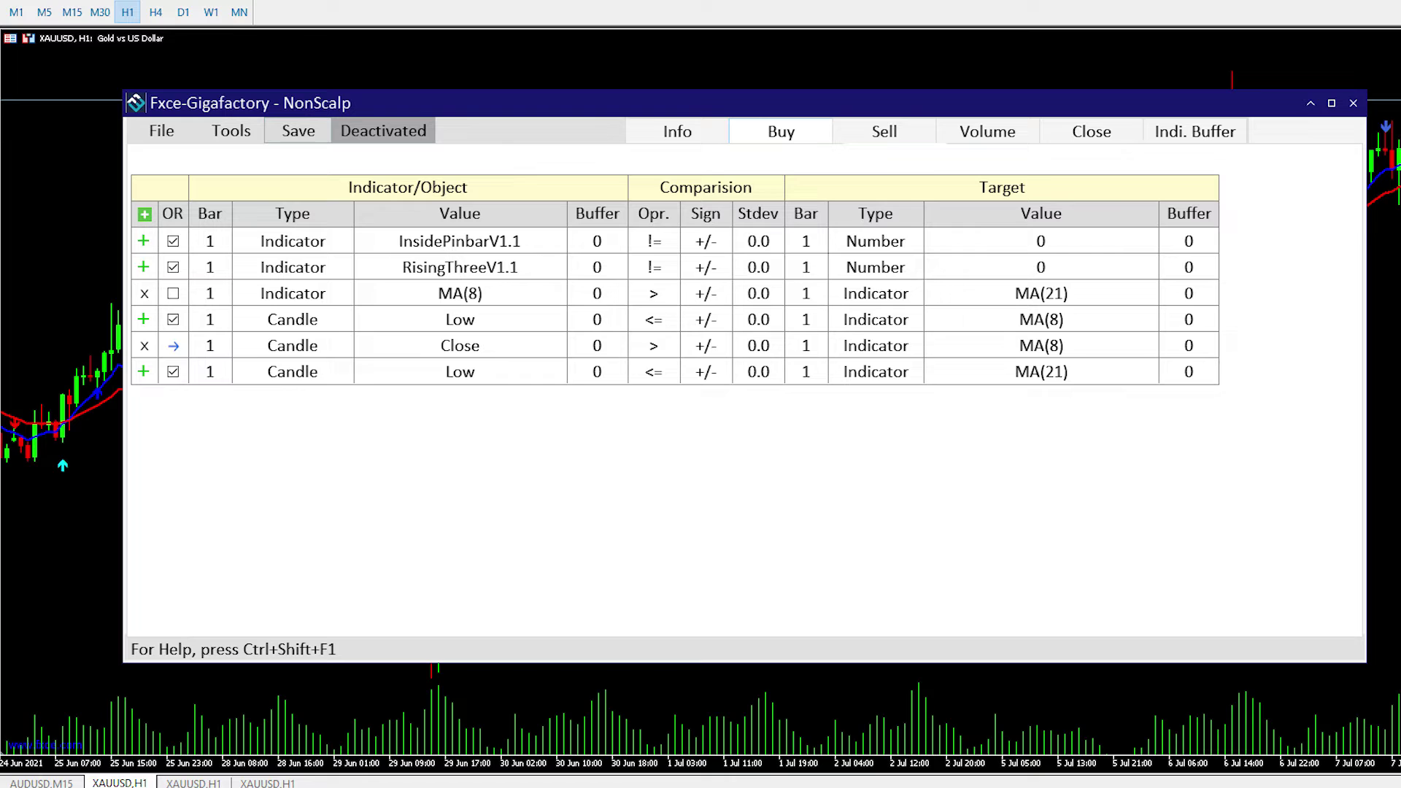
pyautogui.click(144, 372)
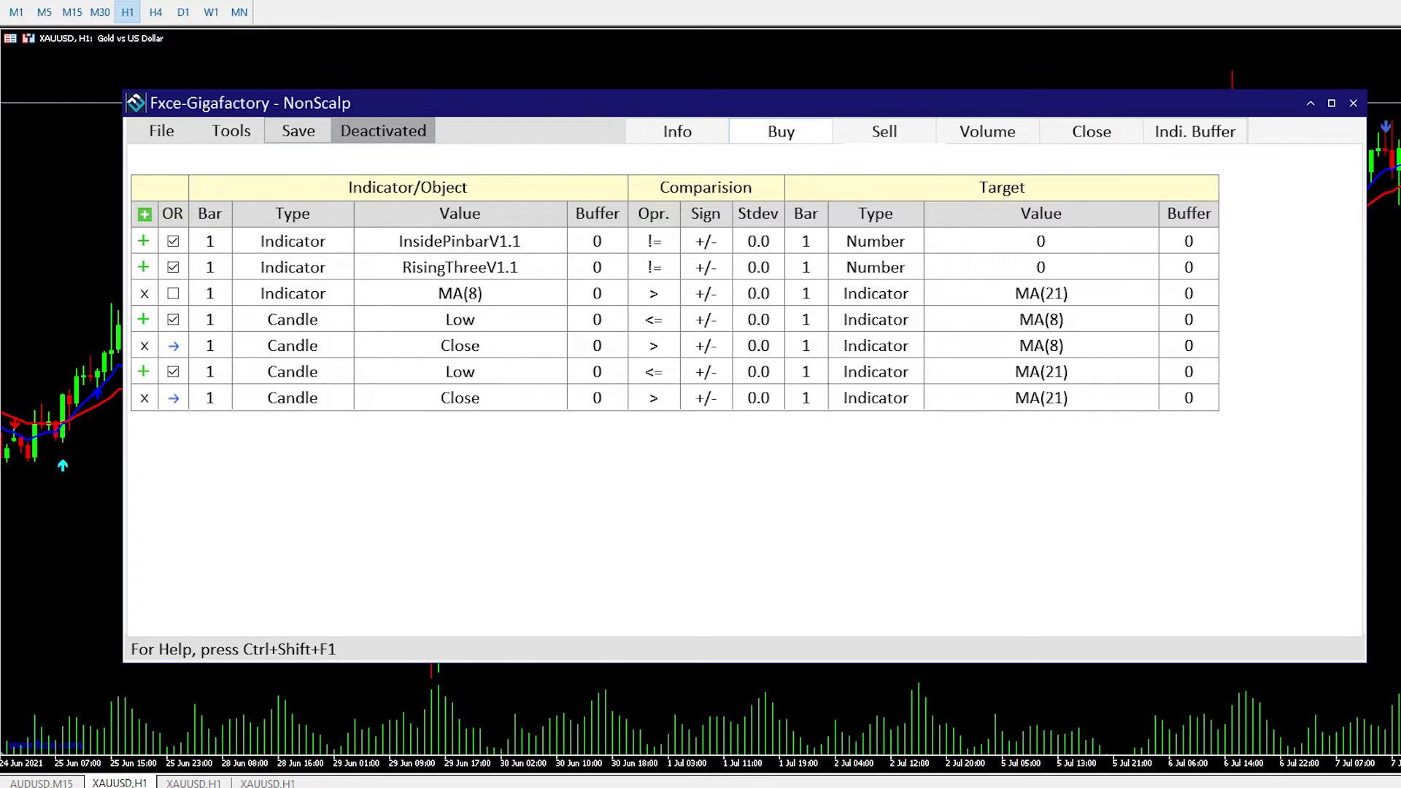
pyautogui.click(145, 213)
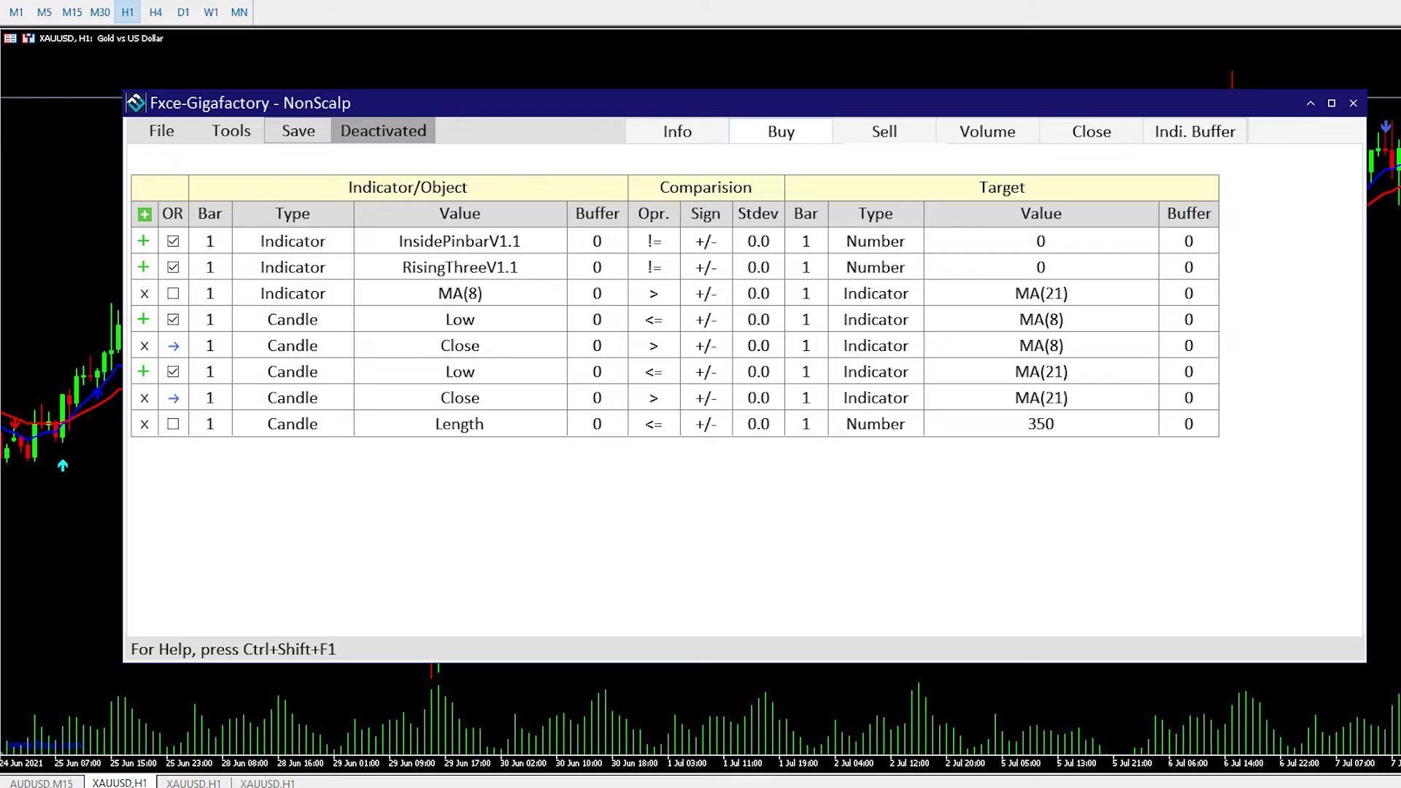
pyautogui.click(145, 214)
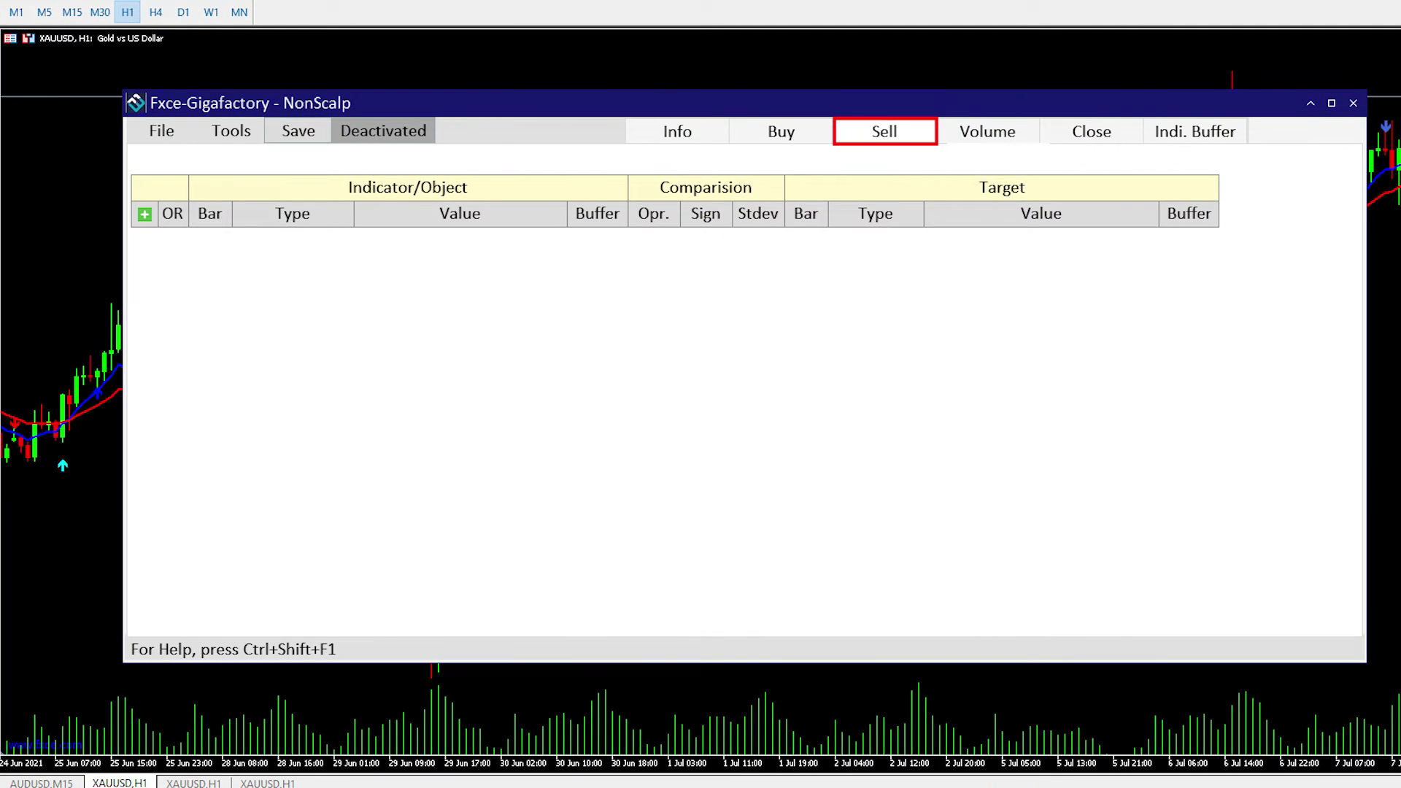
# Step: Add sell conditions InsidePinbarV1.1, RisingThreeV1.1, MA(8) below MA(21) and High≥MA(8)
pyautogui.click(145, 214)
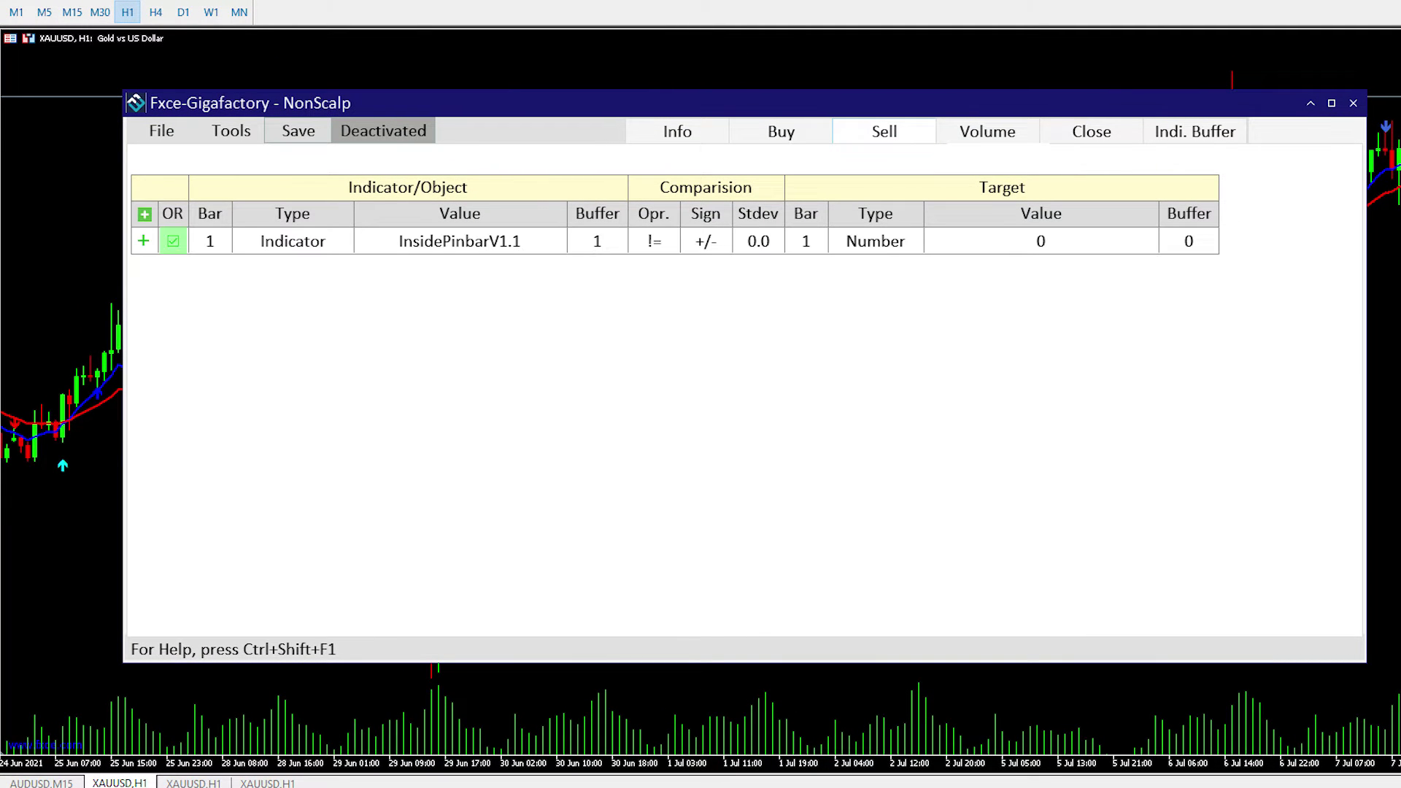
pyautogui.click(144, 214)
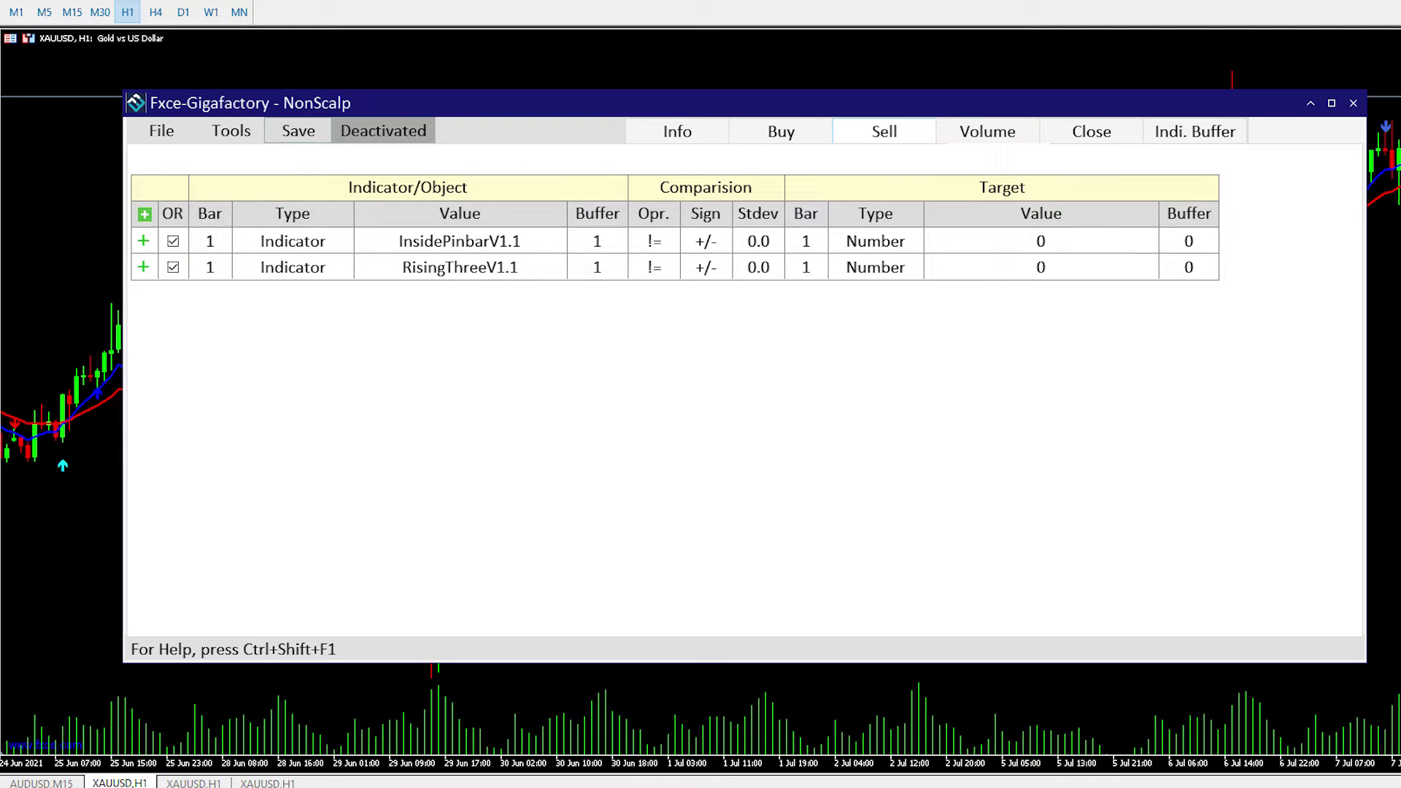
pyautogui.click(144, 214)
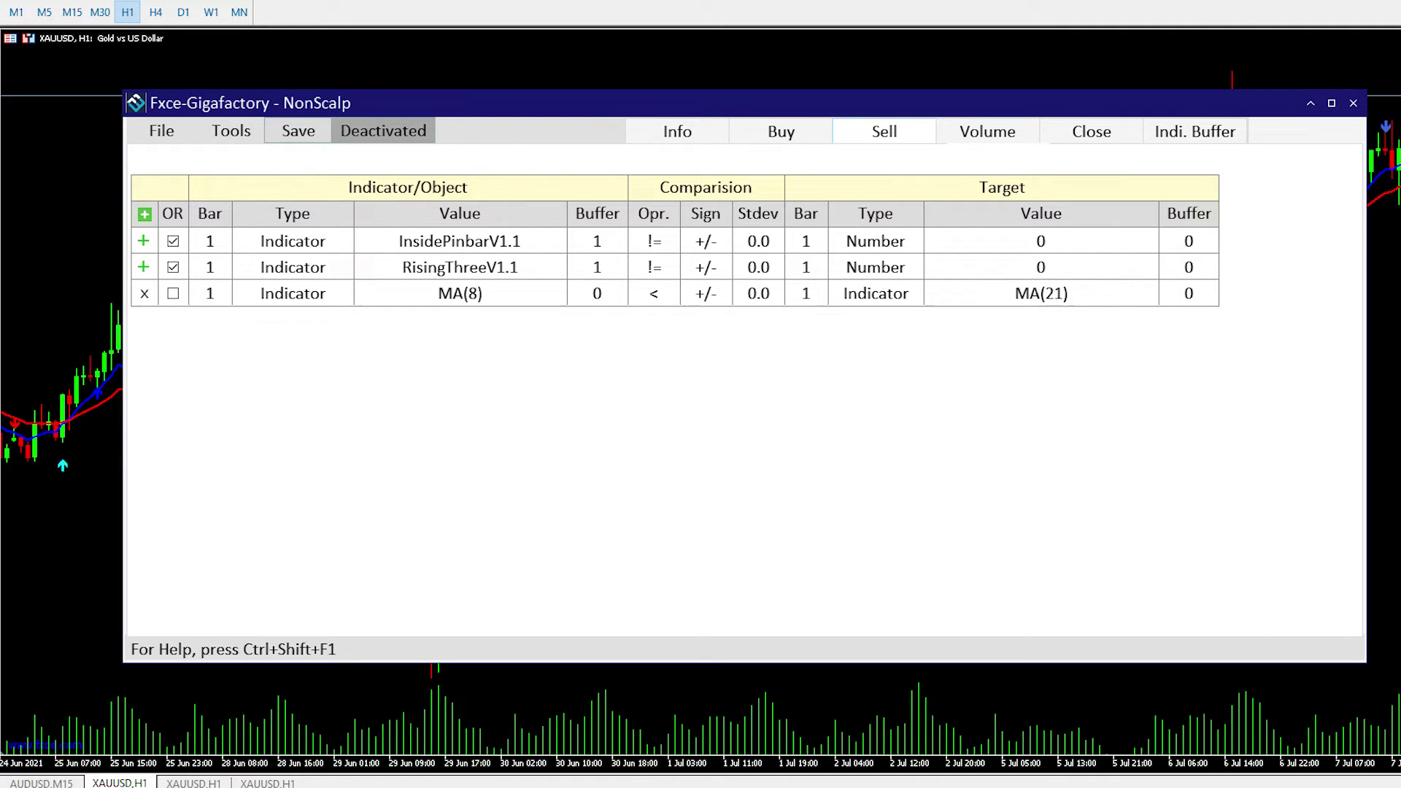
pyautogui.click(145, 214)
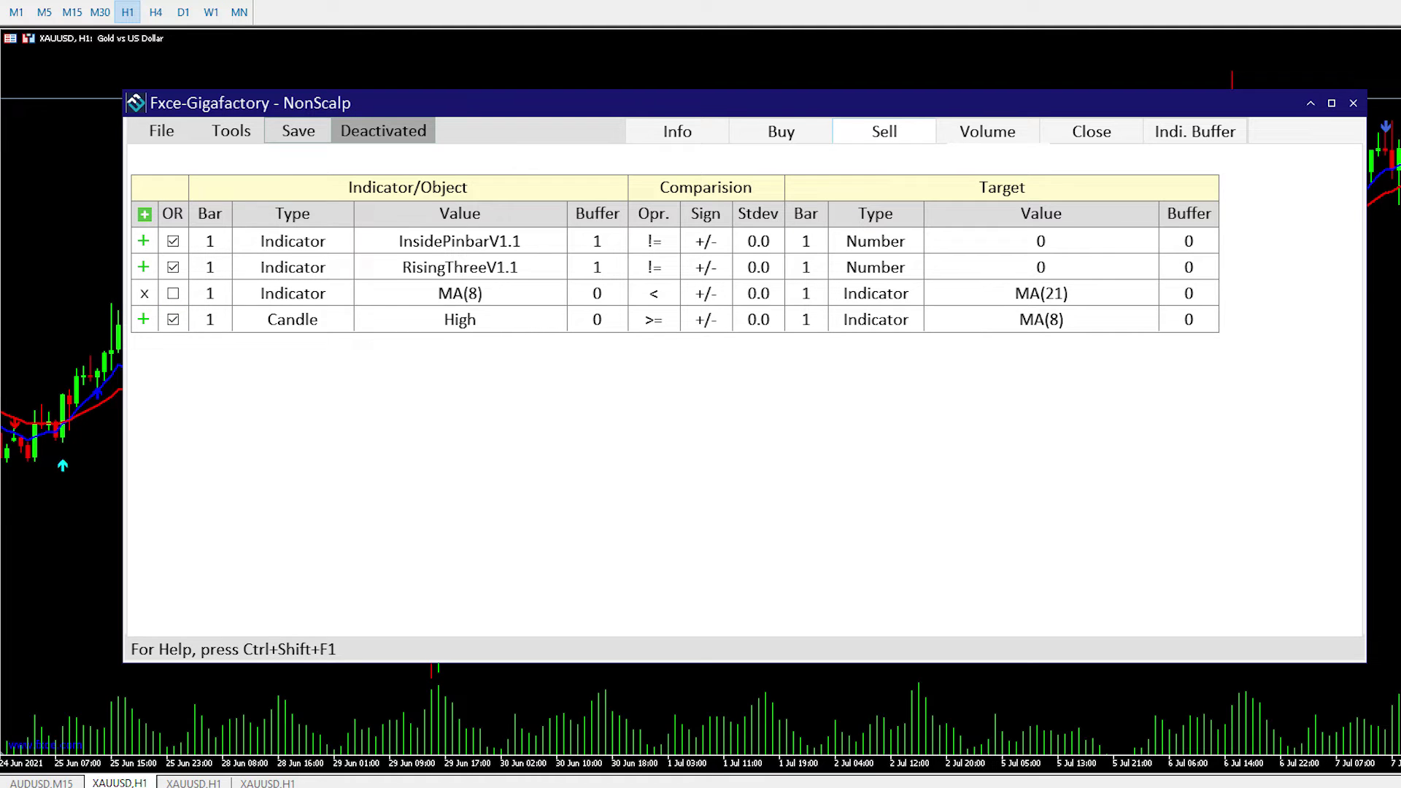
# Step: Add sell conditions Close<MA(8), High≥MA(21), Close<MA(21), Length≤350 and Daily P&L(%)≥-1
pyautogui.click(143, 319)
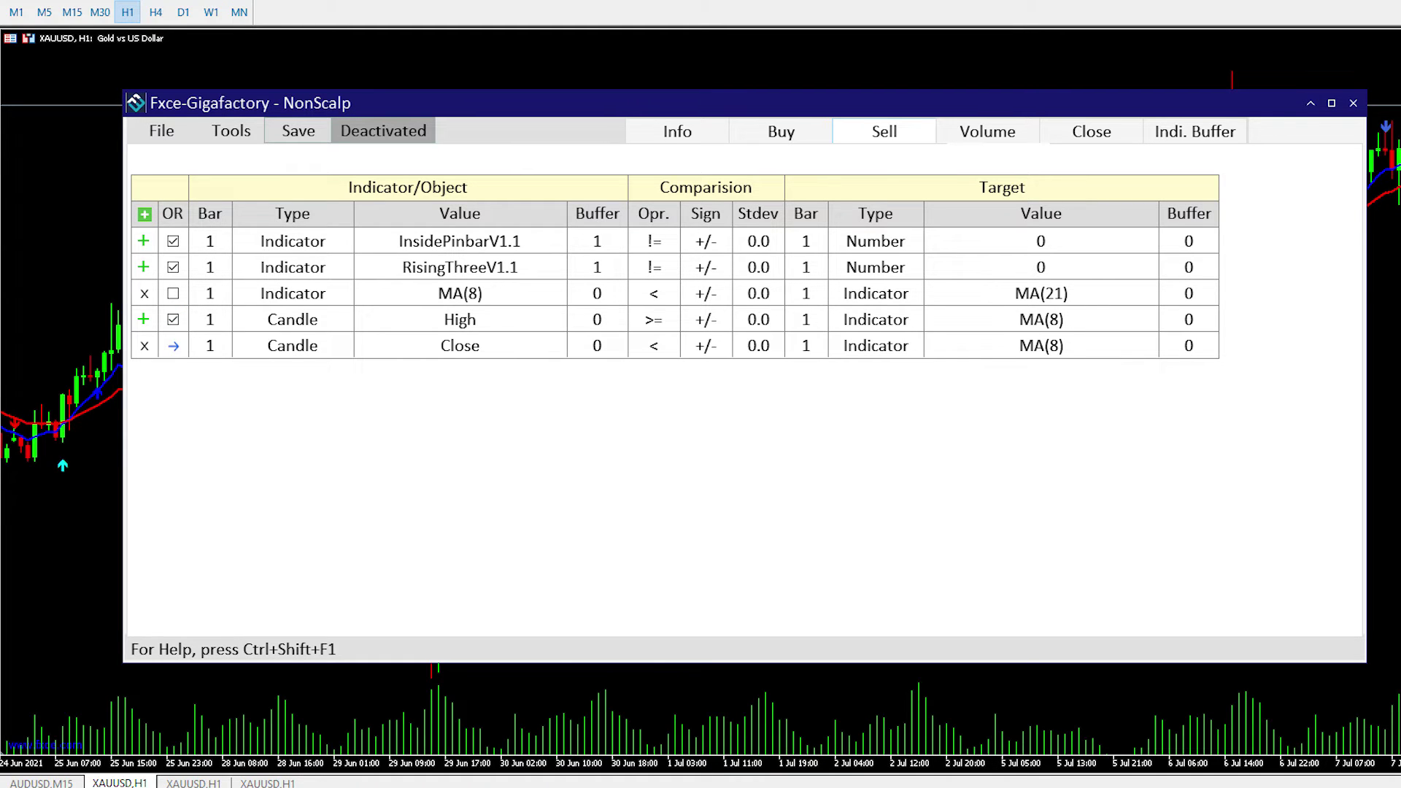
pyautogui.click(144, 214)
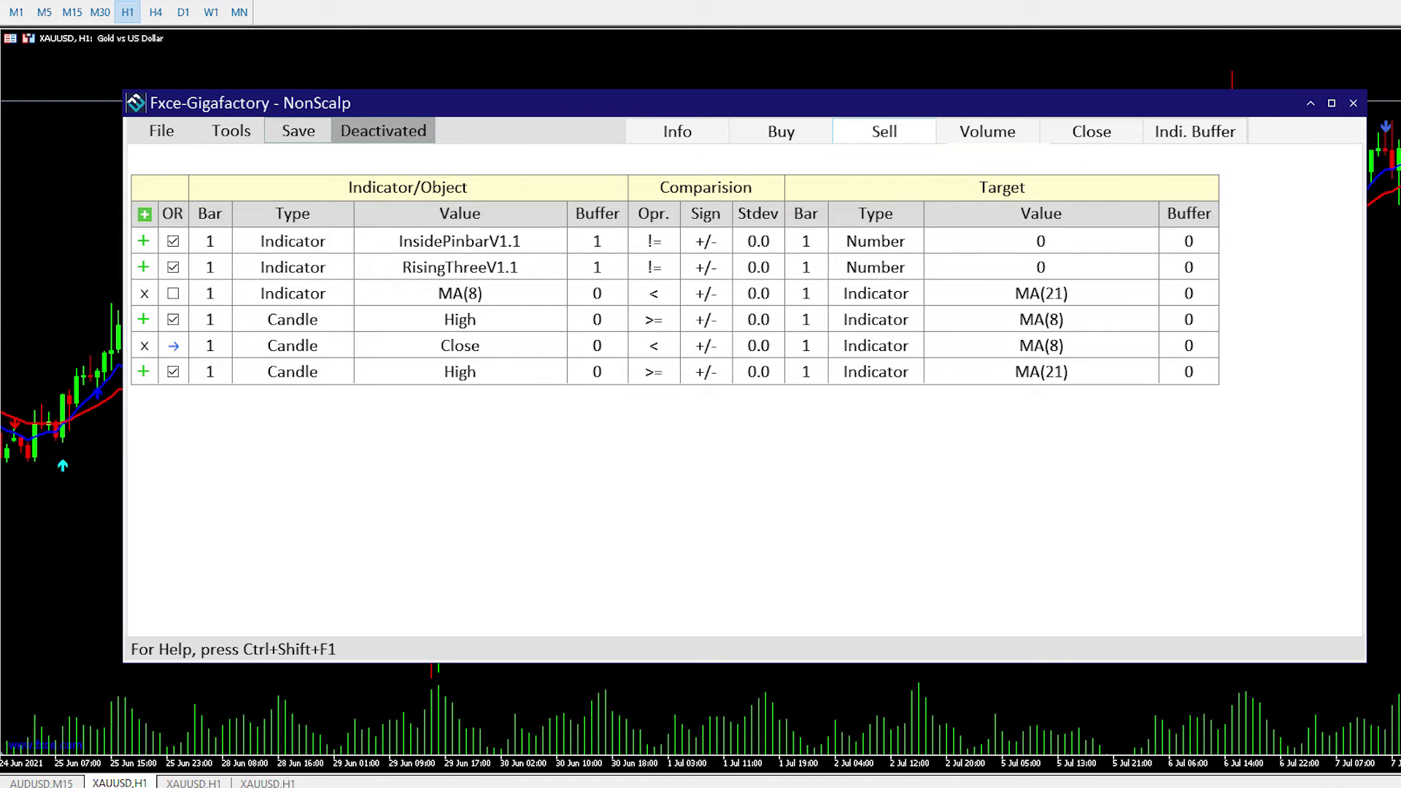
pyautogui.click(144, 372)
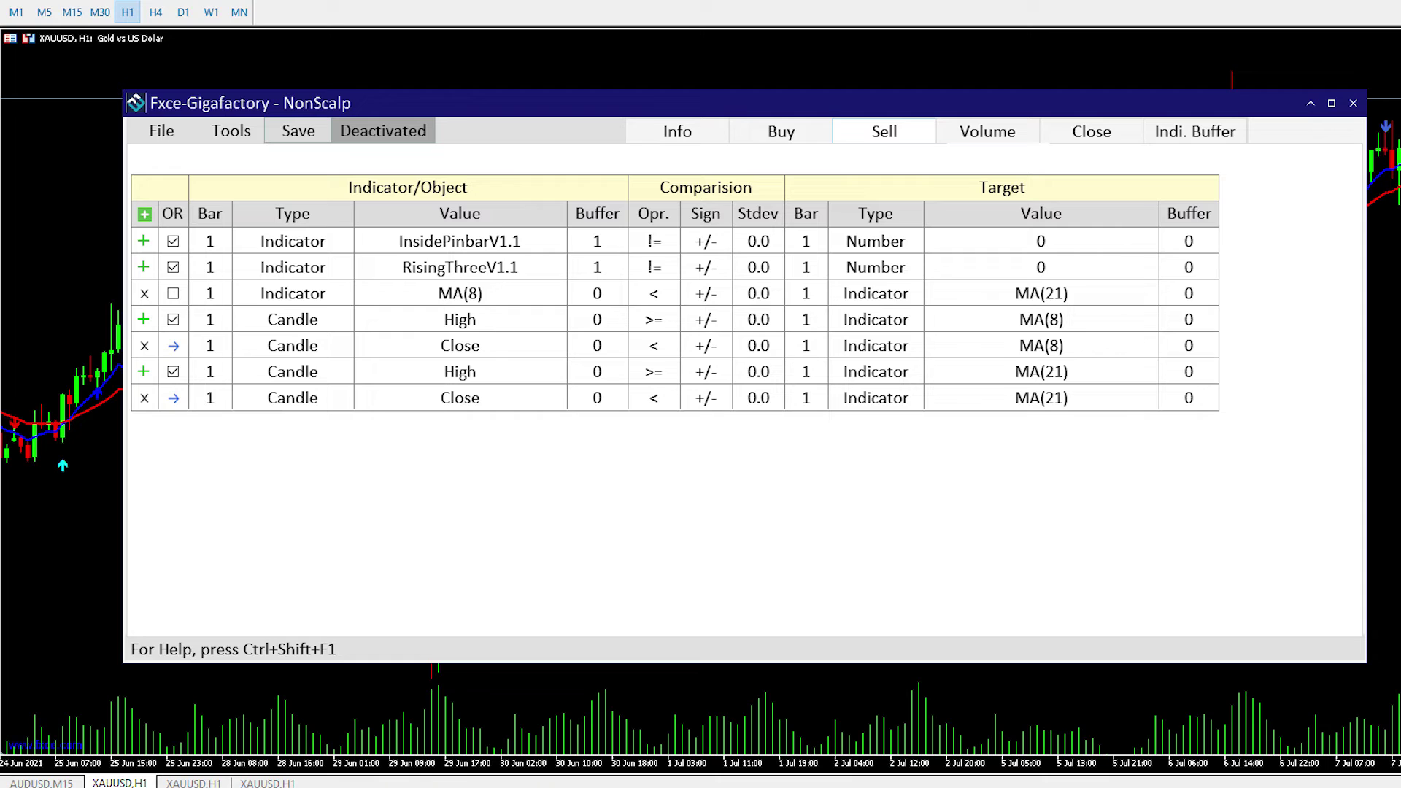
pyautogui.click(145, 214)
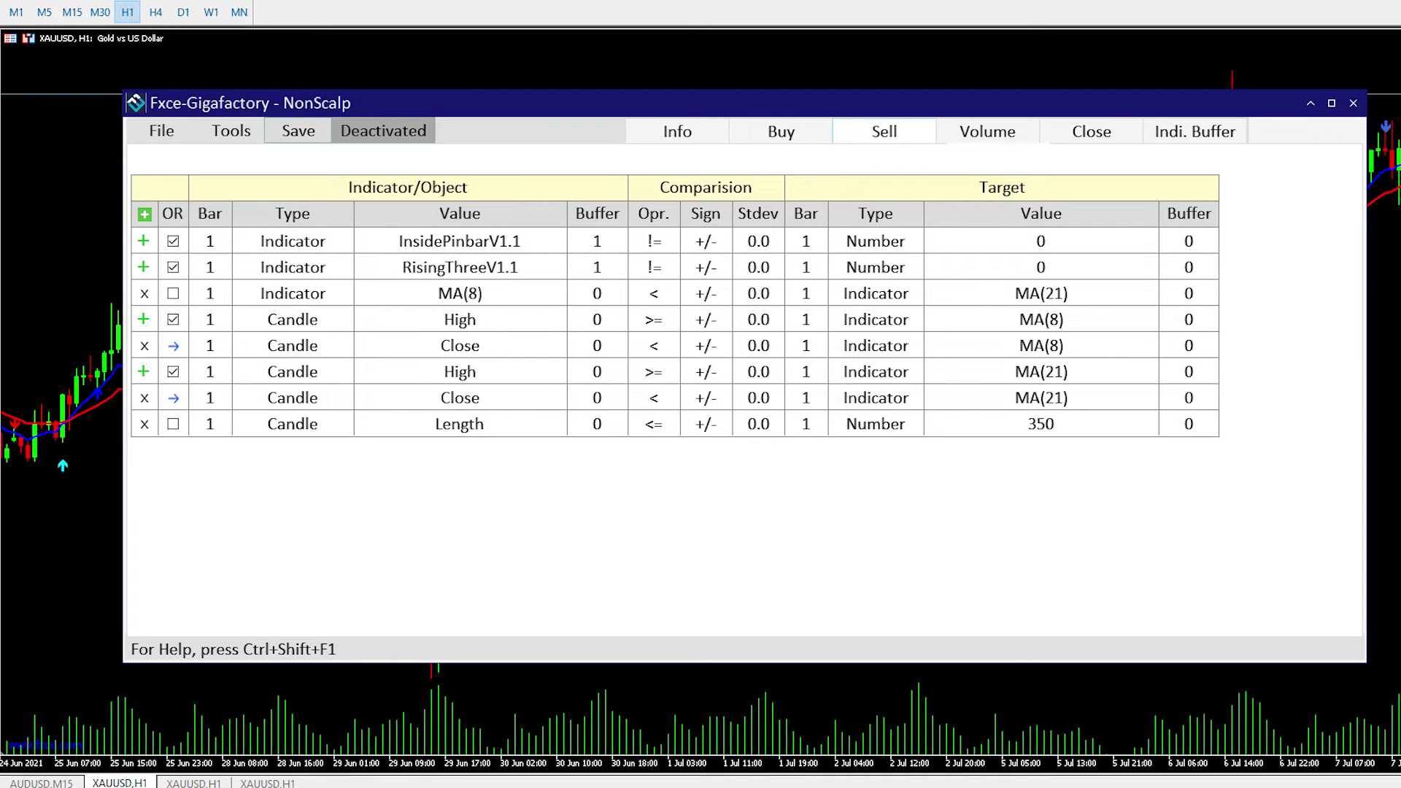
pyautogui.click(145, 214)
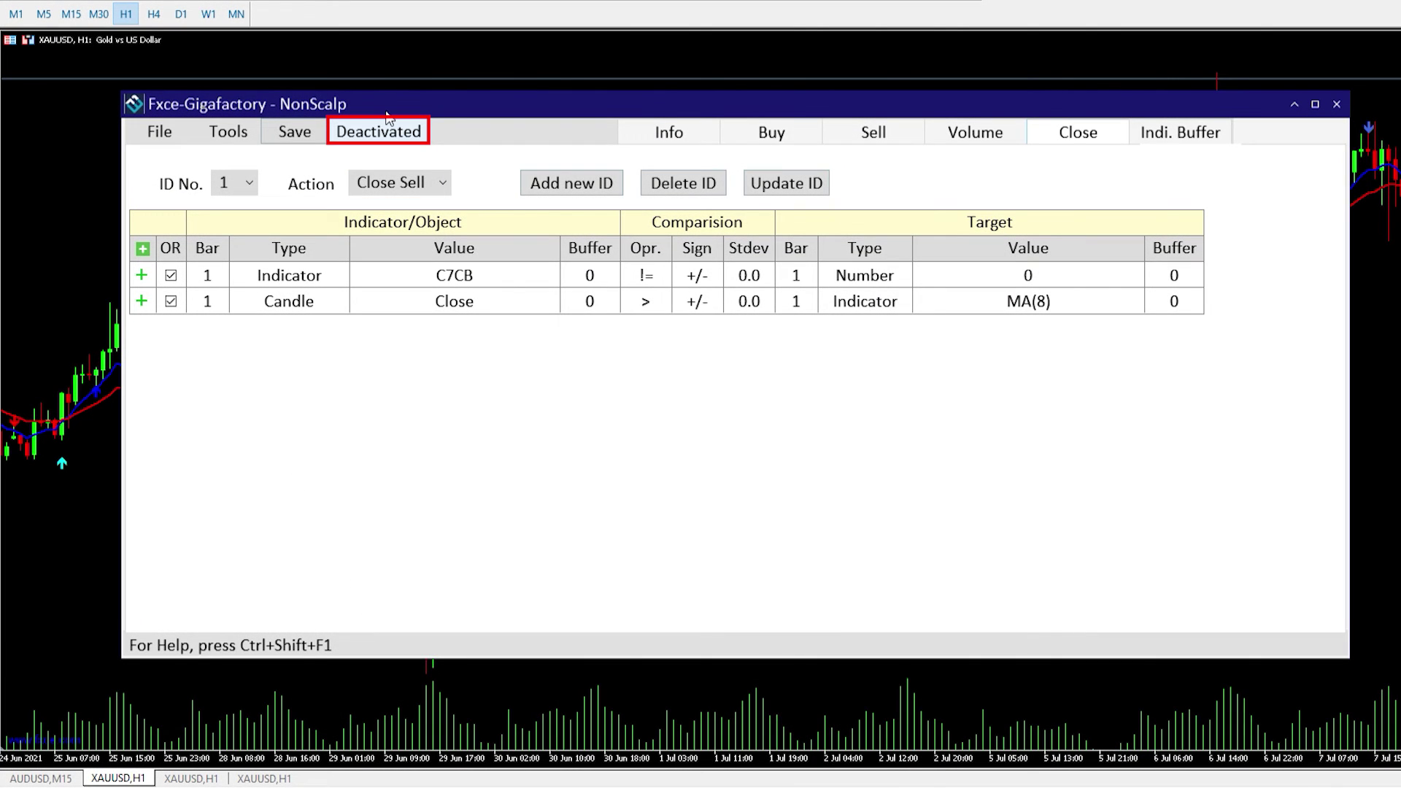
# Step: Switch the NonScalp EA from Deactivated to Activated
pyautogui.click(387, 120)
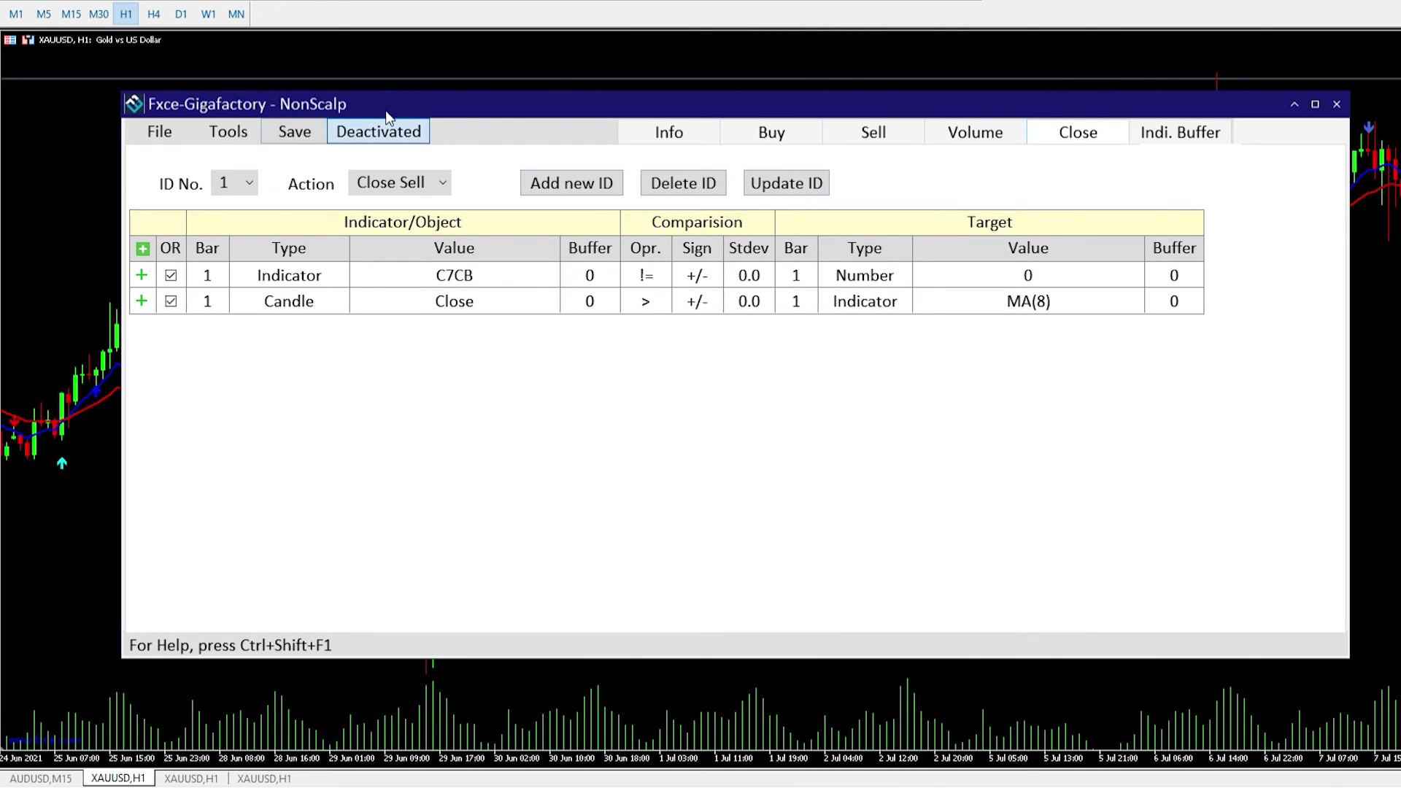